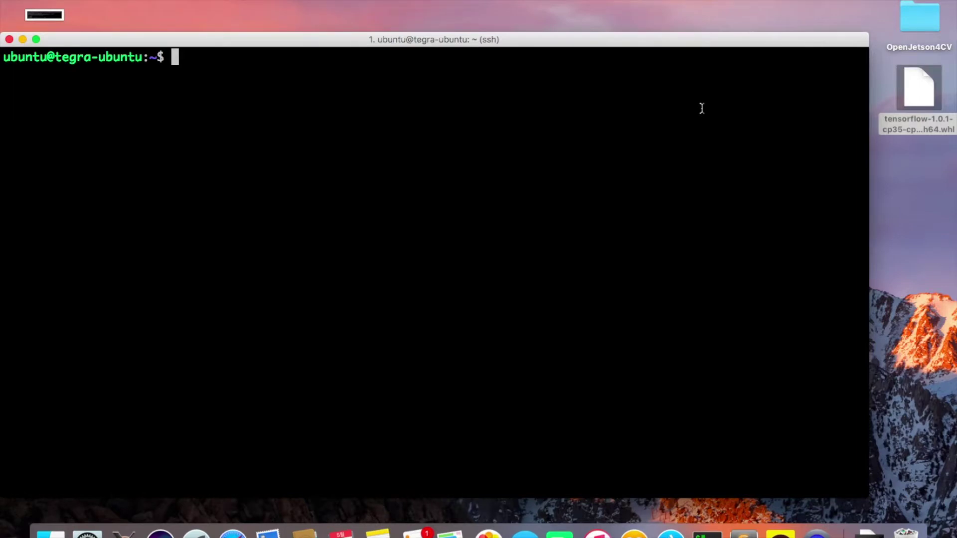
pyautogui.write('ls')
# - Run ls and highlight the TensorFlow 1.0.1 wheel filename and its cp35 tag
pyautogui.press('Return')
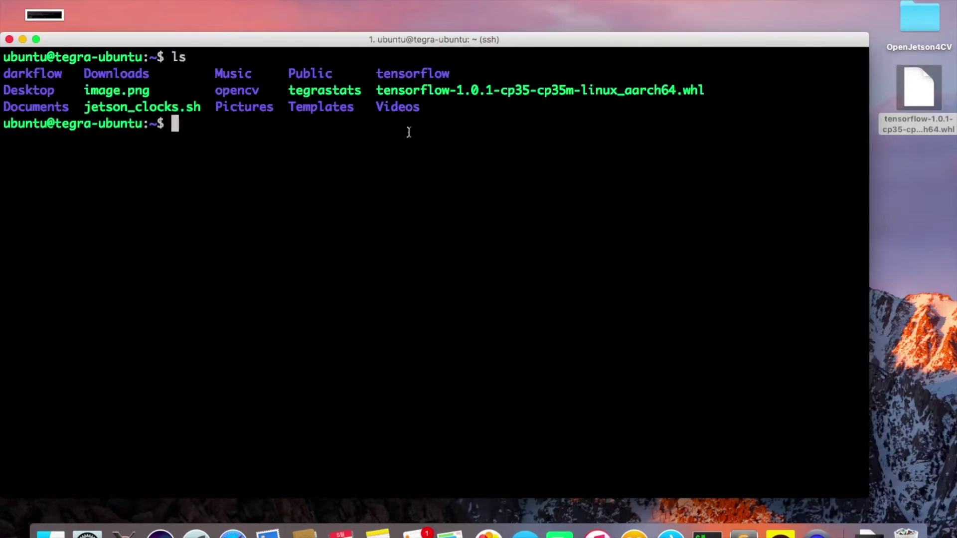
pyautogui.moveTo(376, 90); pyautogui.dragTo(486, 95)
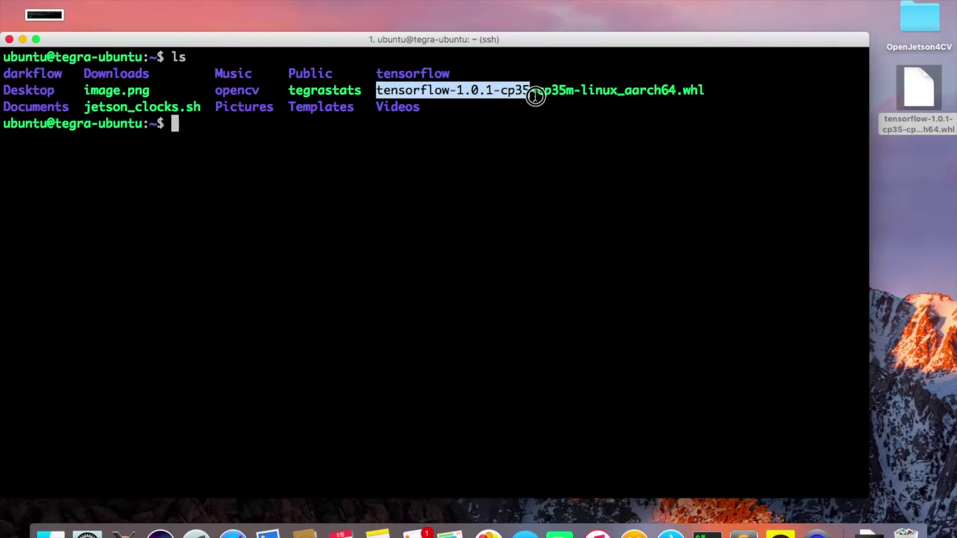
pyautogui.moveTo(487, 94); pyautogui.dragTo(706, 93)
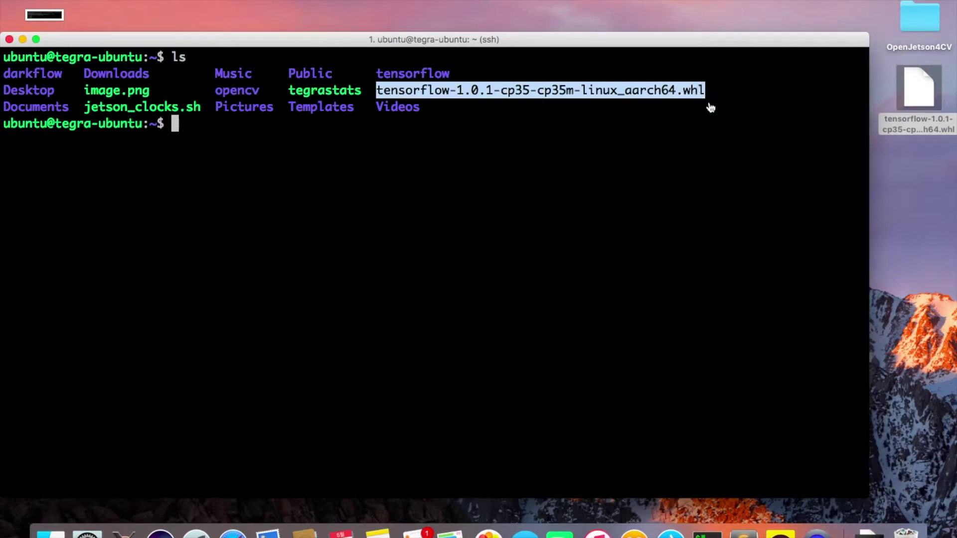
pyautogui.click(709, 218)
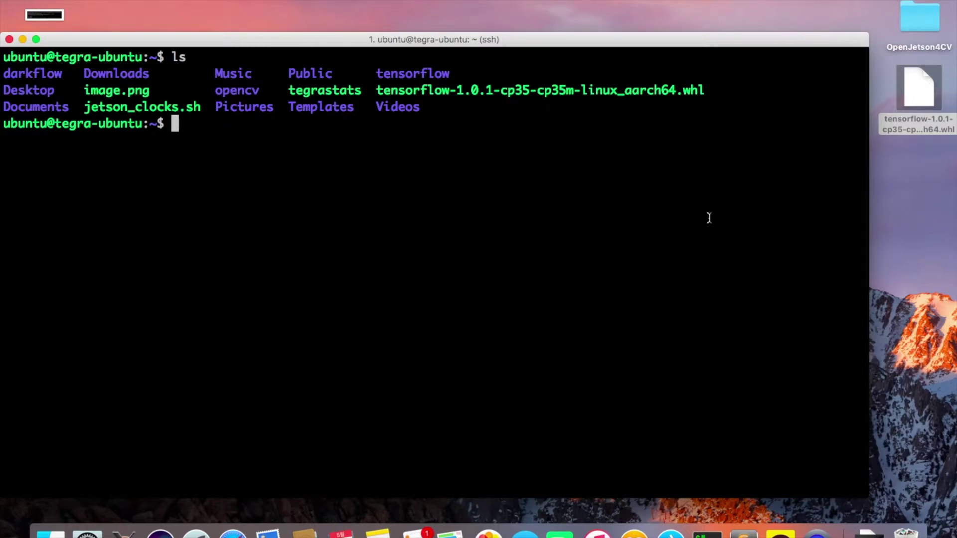
pyautogui.moveTo(500, 91); pyautogui.dragTo(530, 91)
pyautogui.click(526, 120)
pyautogui.write('su')
pyautogui.write('do apt-get ')
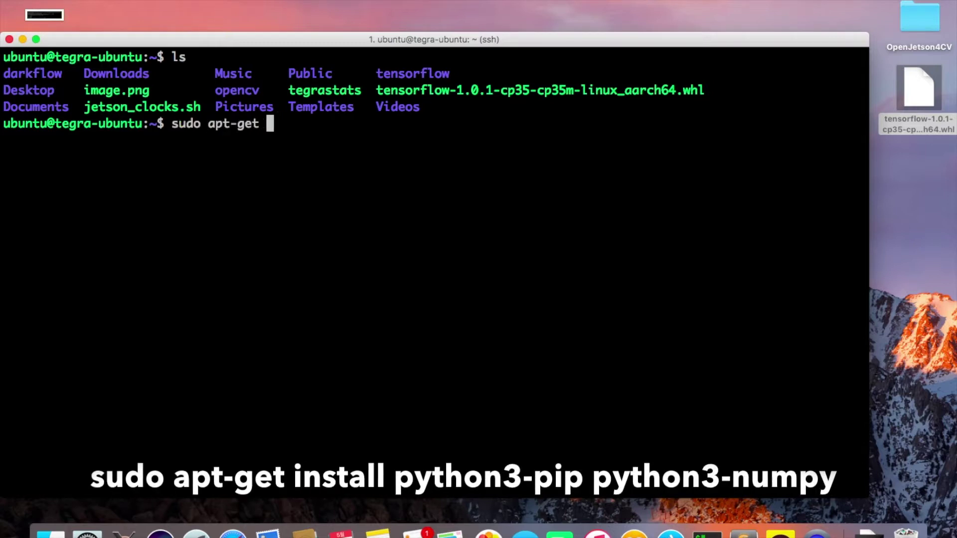
pyautogui.write('install pyton')
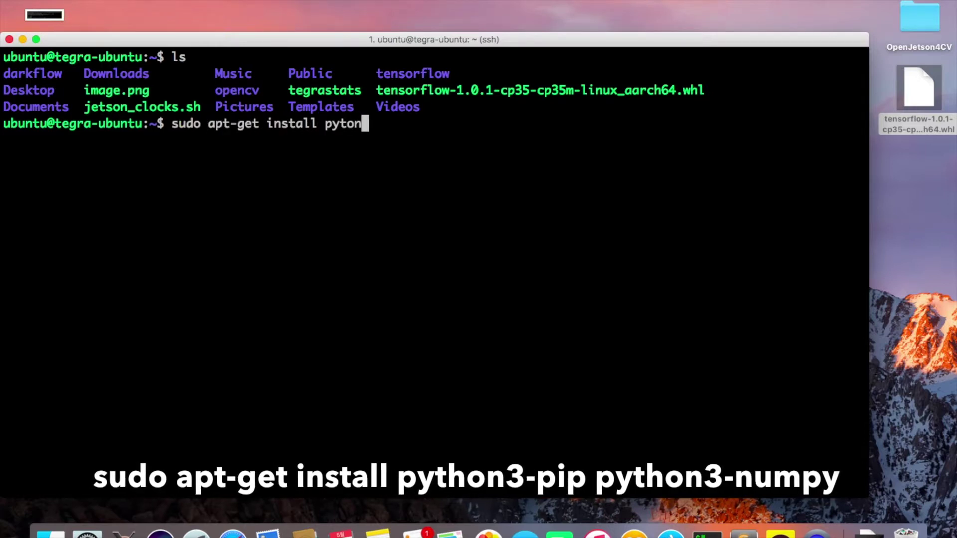
# - Run sudo apt-get install python3-pip python3-numpy, noting both are already the newest version
pyautogui.press('BackSpace')
pyautogui.press('BackSpace')
pyautogui.write('hon3')
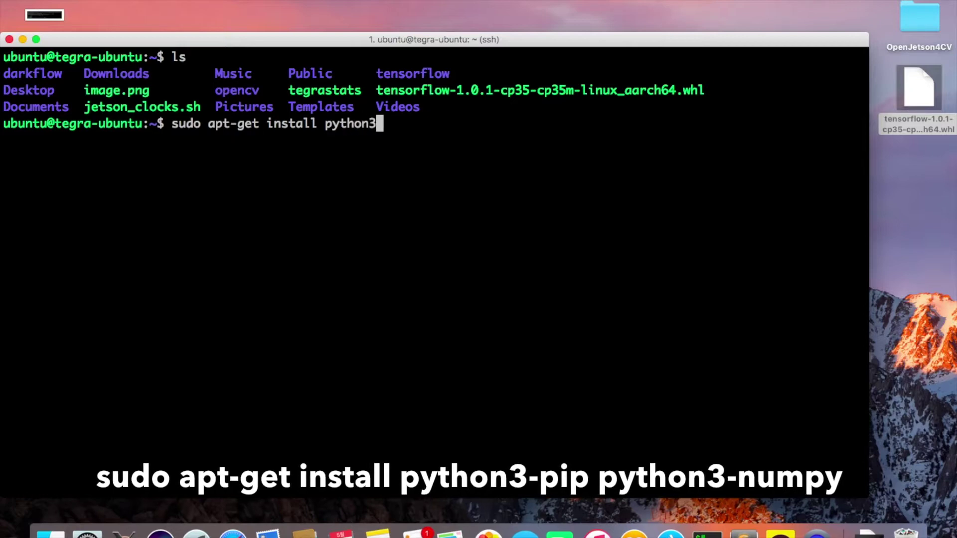
pyautogui.write('-p')
pyautogui.write('o')
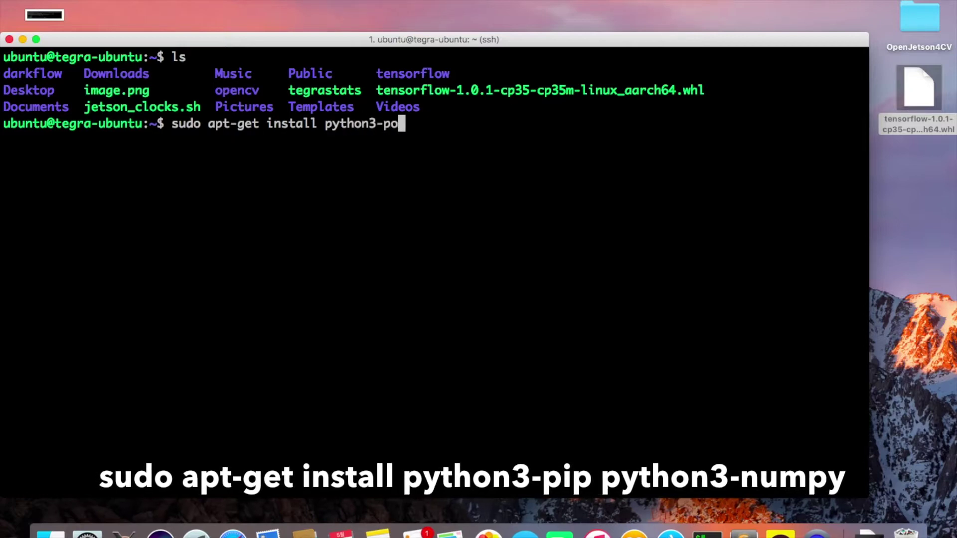
pyautogui.press('BackSpace')
pyautogui.write('ip python')
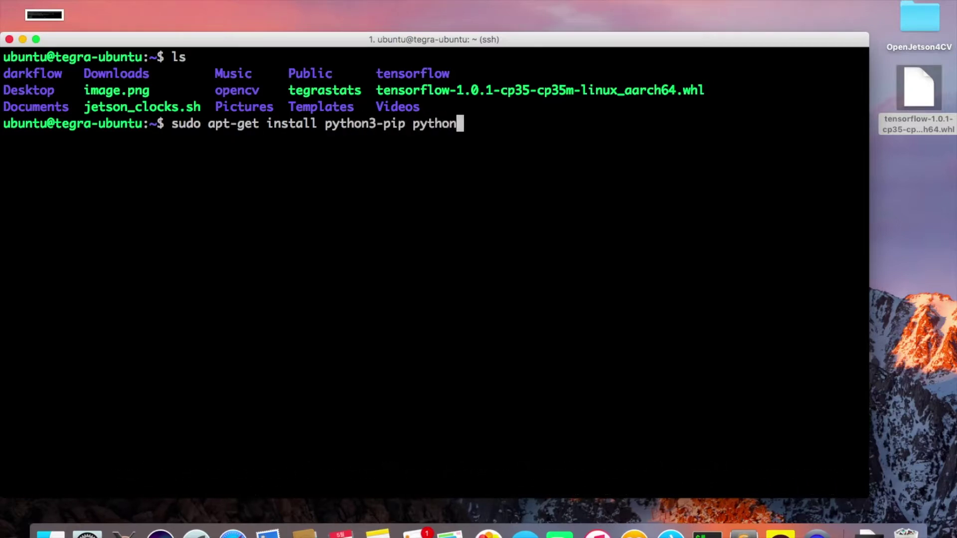
pyautogui.write('3-numpy')
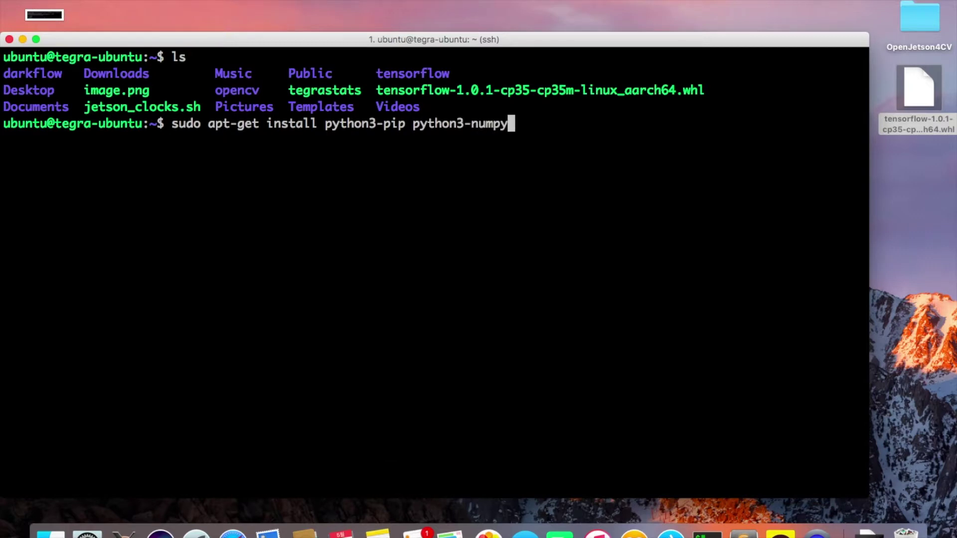
pyautogui.press('Return')
pyautogui.press('Return')
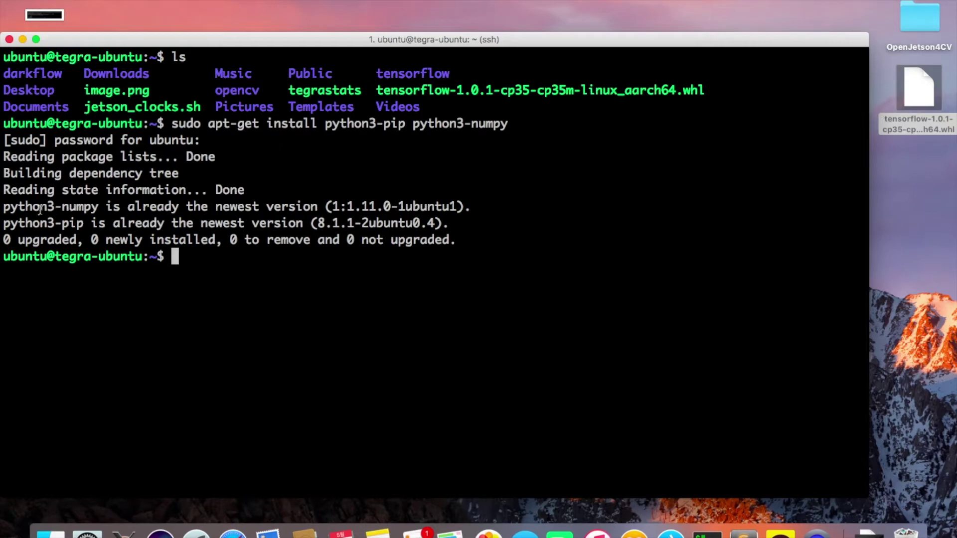
pyautogui.moveTo(2, 206); pyautogui.dragTo(498, 222)
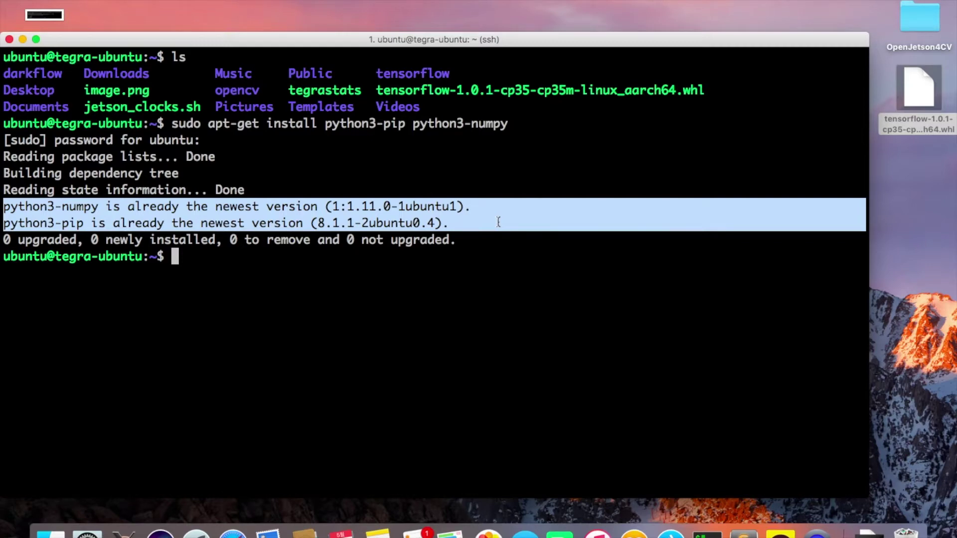
pyautogui.click(471, 272)
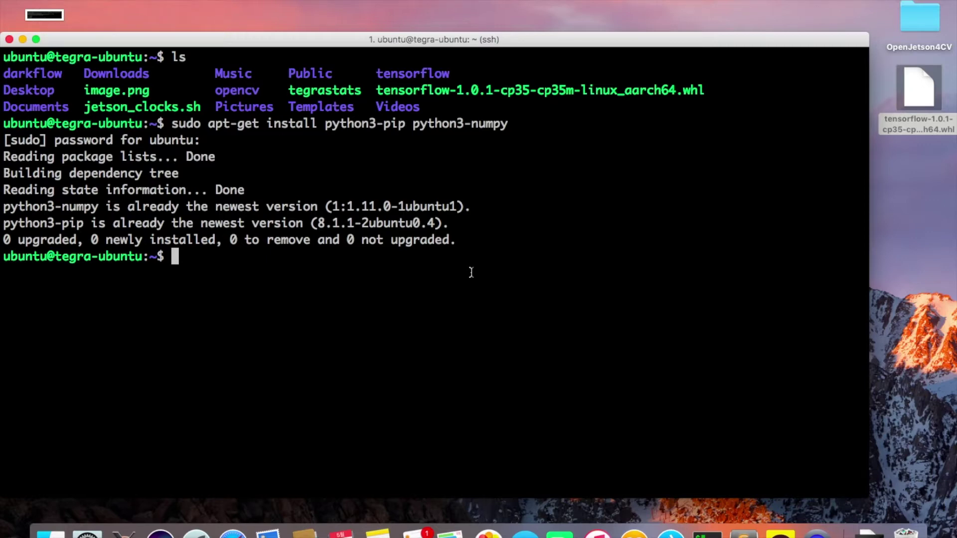
pyautogui.write('sudo pip3 ')
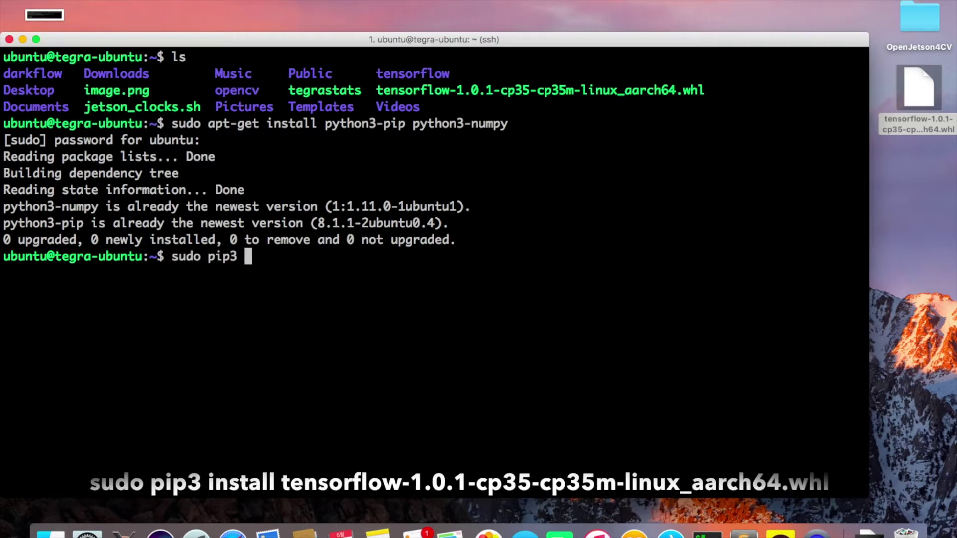
pyautogui.write('install ten')
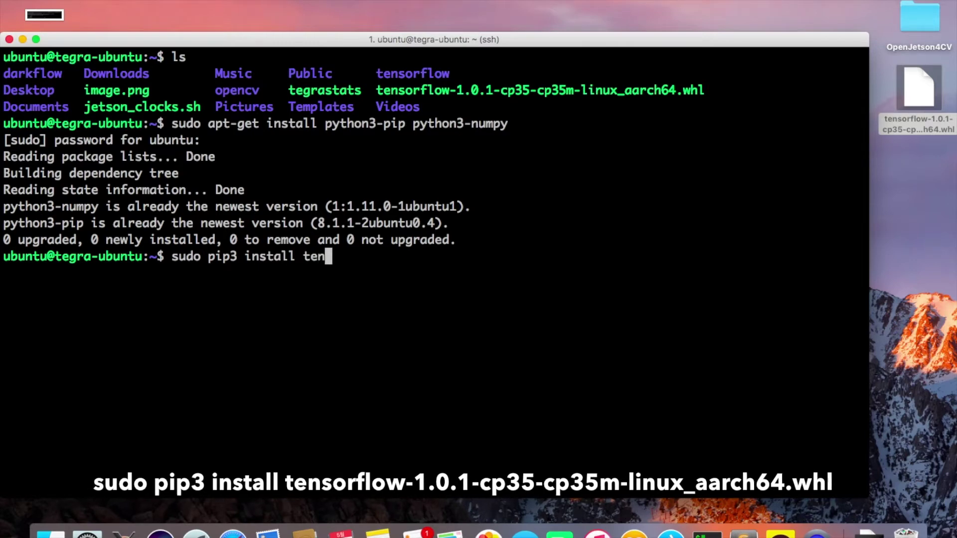
# - Run sudo pip3 install on the tab-completed TensorFlow wheel; all requirements already satisfied
pyautogui.press('Tab')
pyautogui.write('-')
pyautogui.press('Tab')
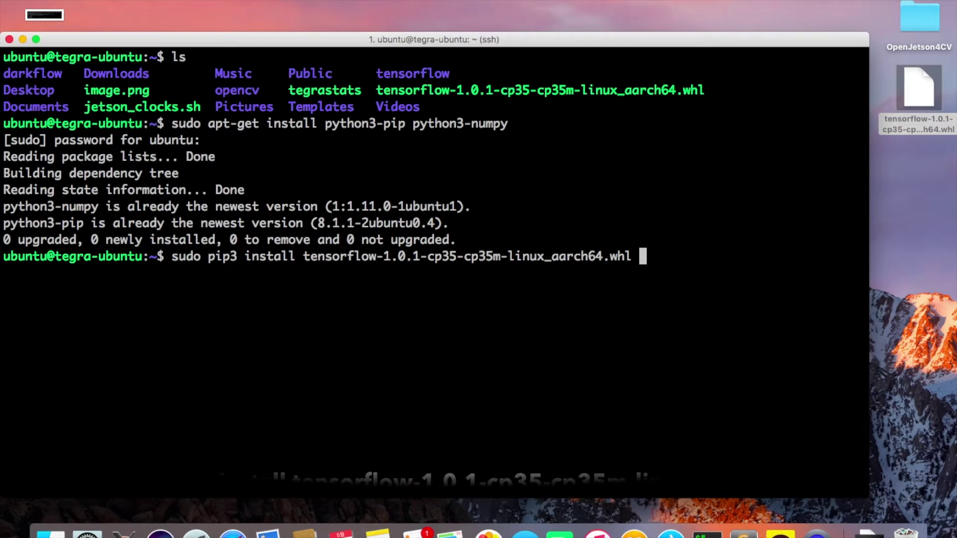
pyautogui.press('Return')
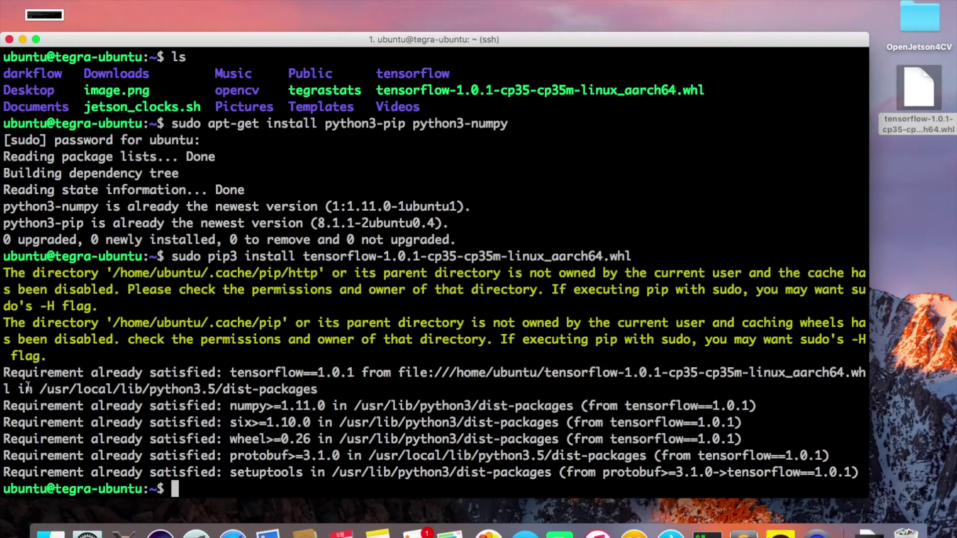
pyautogui.moveTo(9, 410)
pyautogui.mouseDown()
pyautogui.moveTo(107, 425)
pyautogui.moveTo(860, 473)
pyautogui.mouseUp()
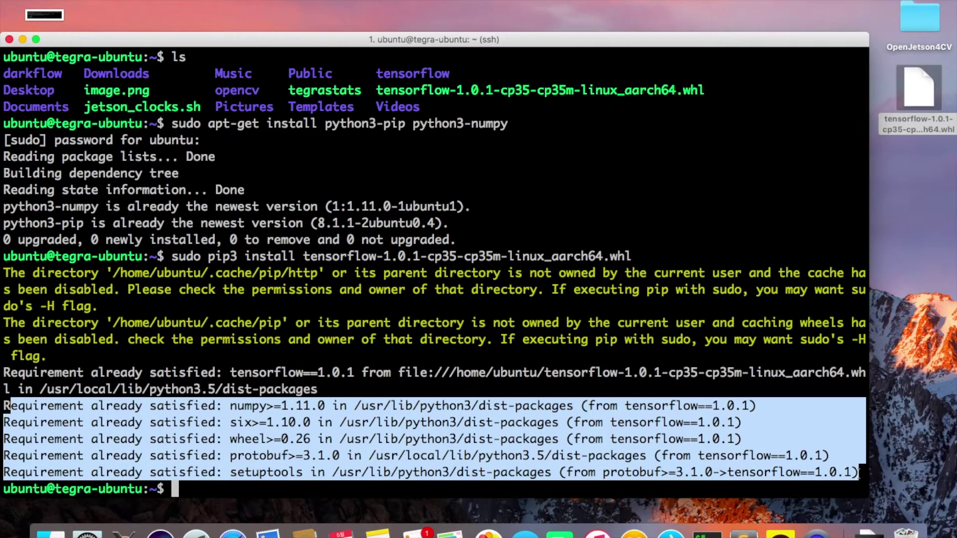
pyautogui.click(827, 483)
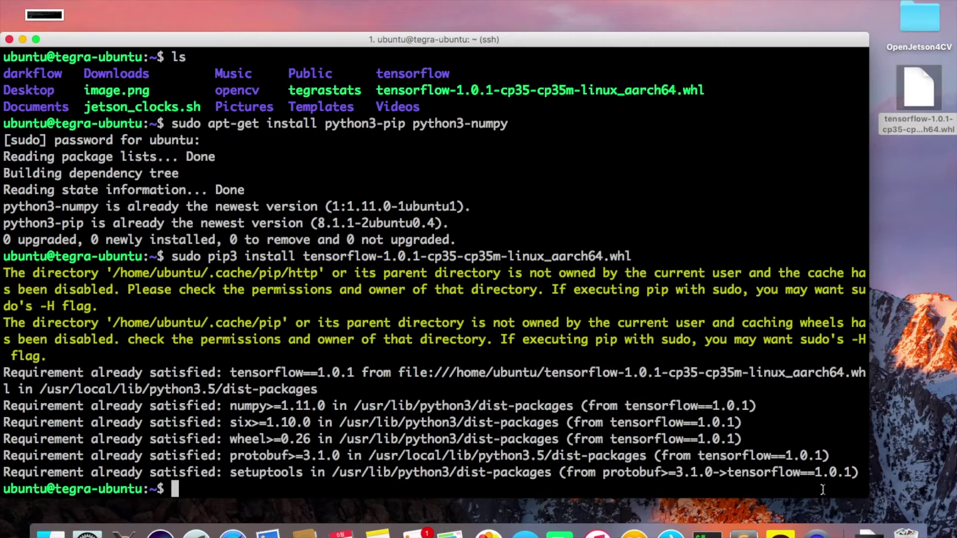
pyautogui.write('p')
pyautogui.write('ython3')
# - Run import tensorflow in python3 and point out the successfully opened CUDA library messages
pyautogui.press('Return')
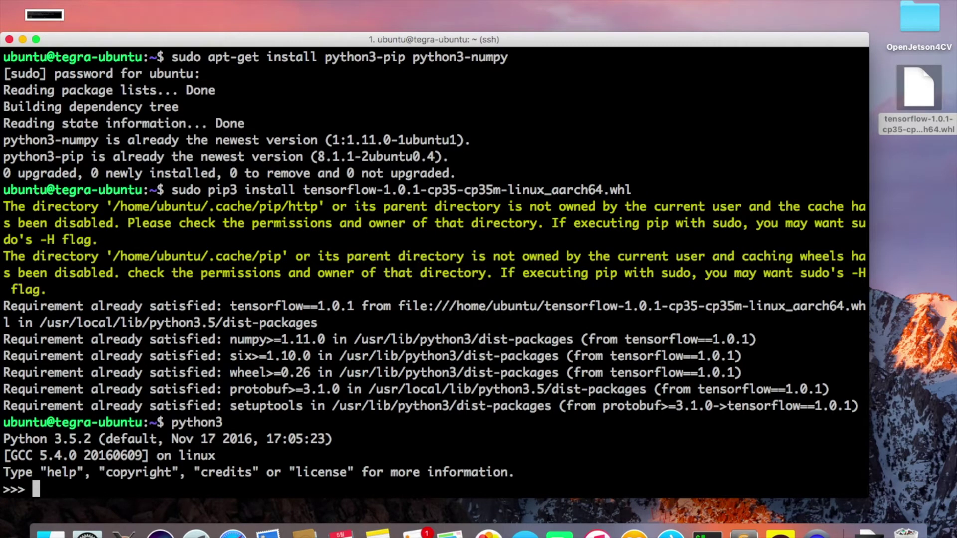
pyautogui.write('import tenso')
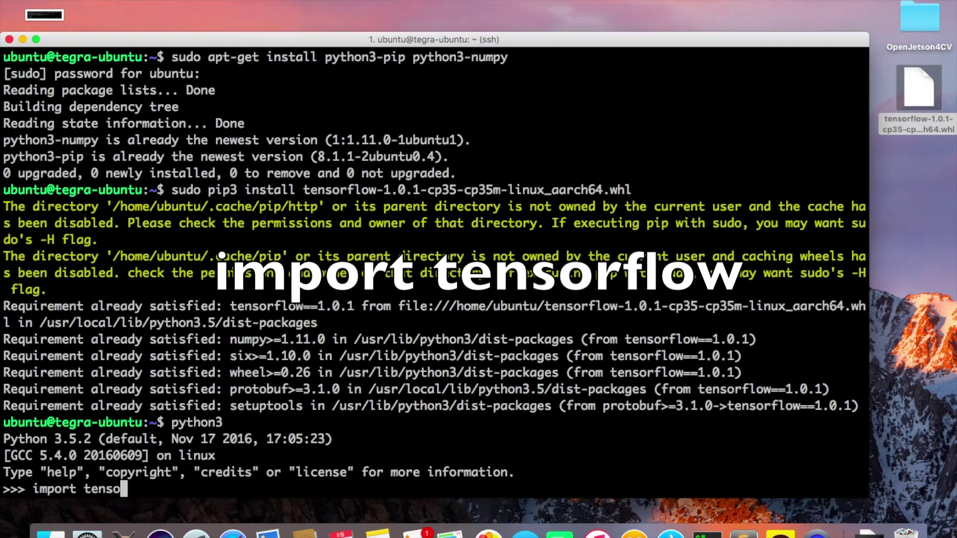
pyautogui.write('rflow')
pyautogui.press('Return')
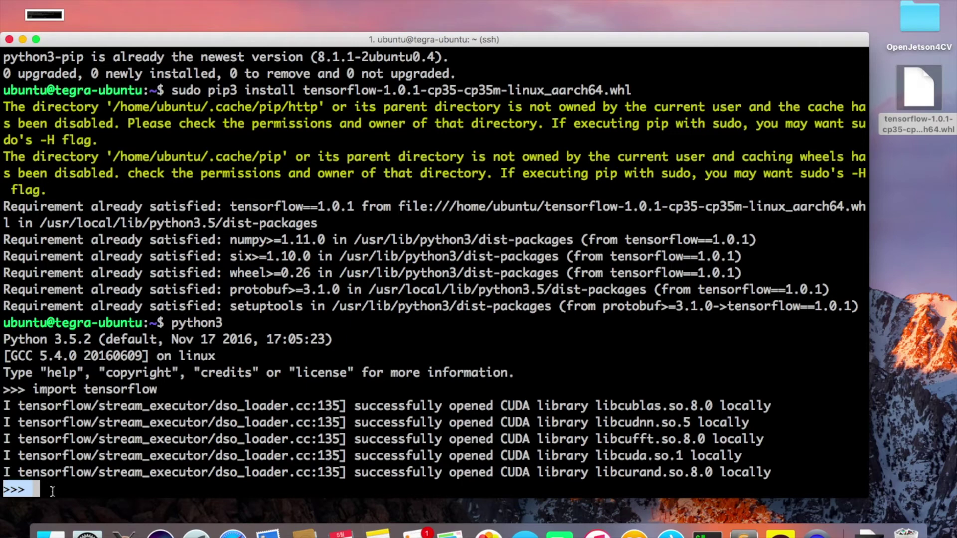
pyautogui.moveTo(785, 467); pyautogui.dragTo(785, 395)
pyautogui.click(729, 457)
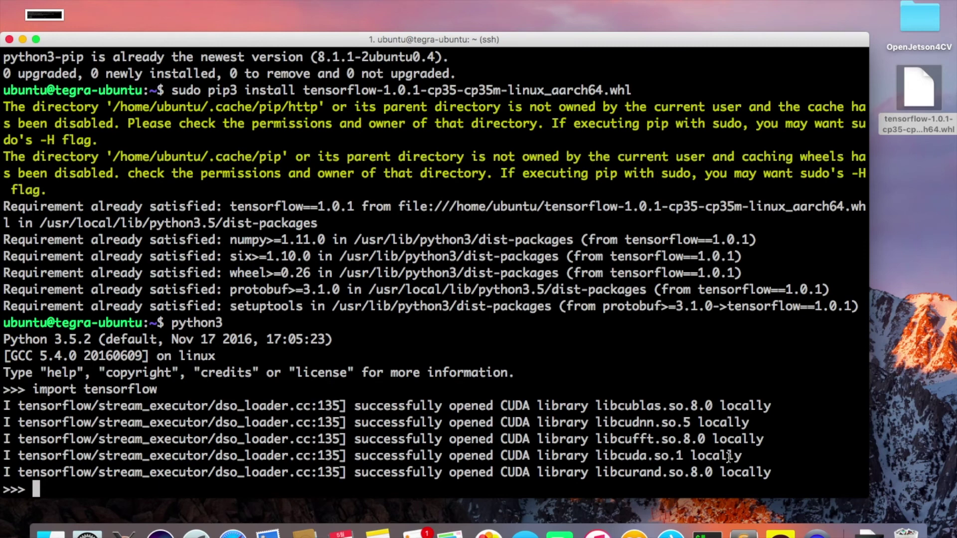